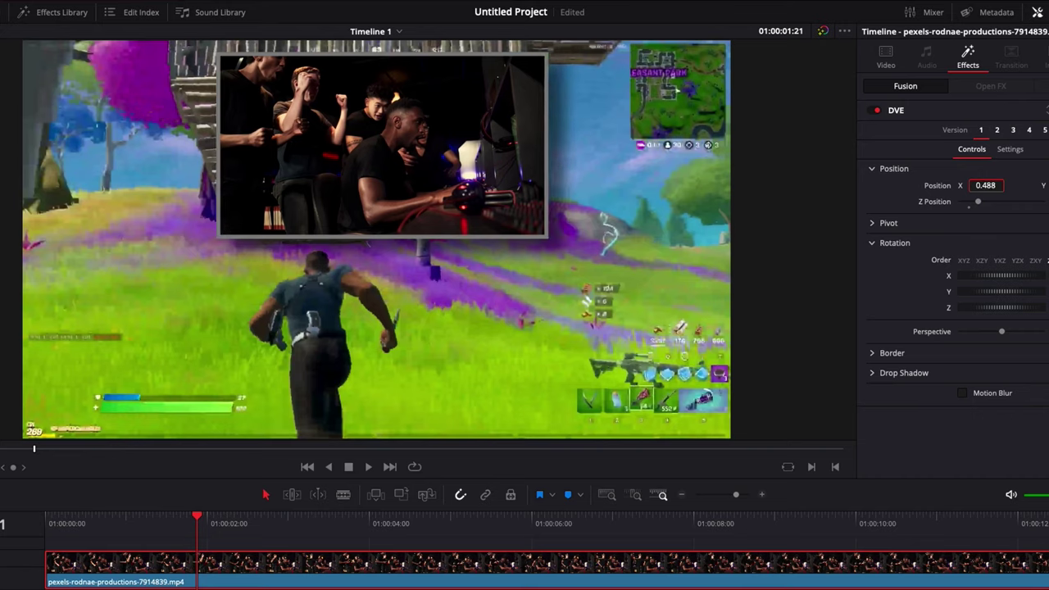
Drag the DVE Position X to 0.321 to slide the facecam inset left.
{"action": "left_click_drag", "start_coordinate": [986, 185], "coordinate": [995, 205]}
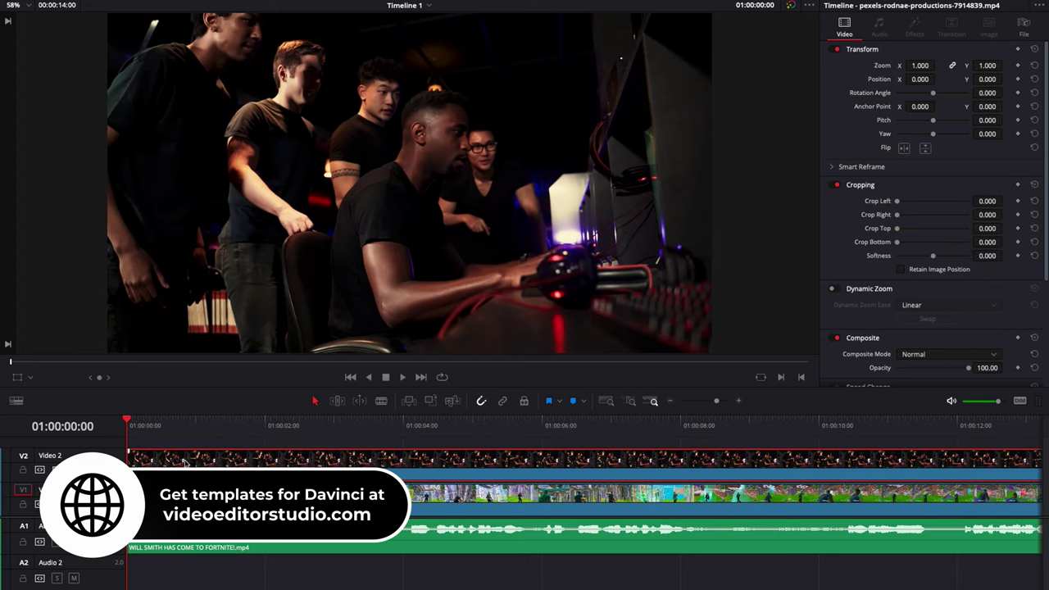
{"action": "key", "text": "d"}
{"action": "left_click_drag", "start_coordinate": [196, 435], "coordinate": [257, 433]}
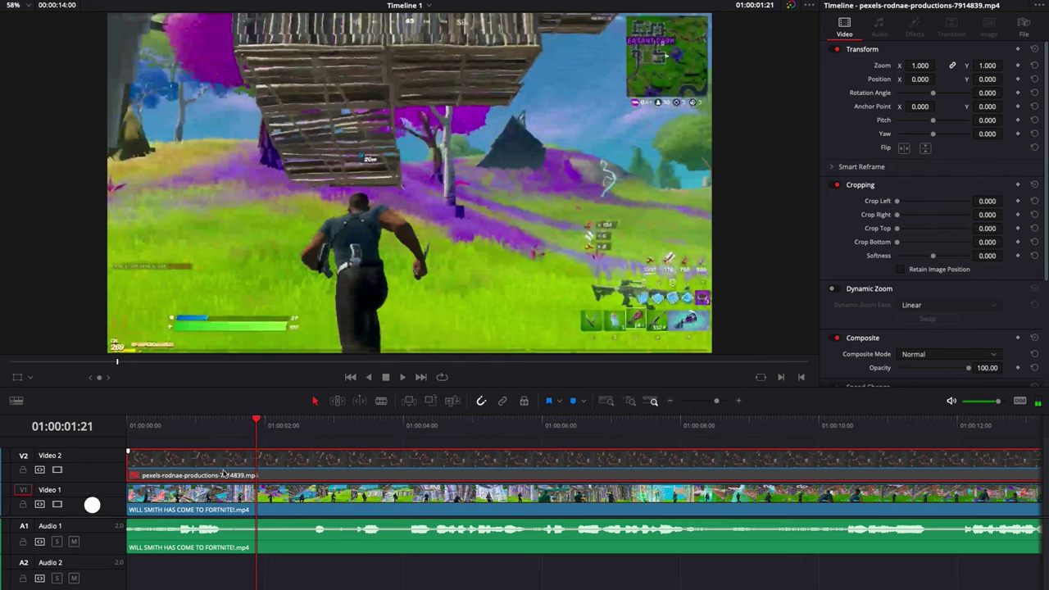
{"action": "key", "text": "d"}
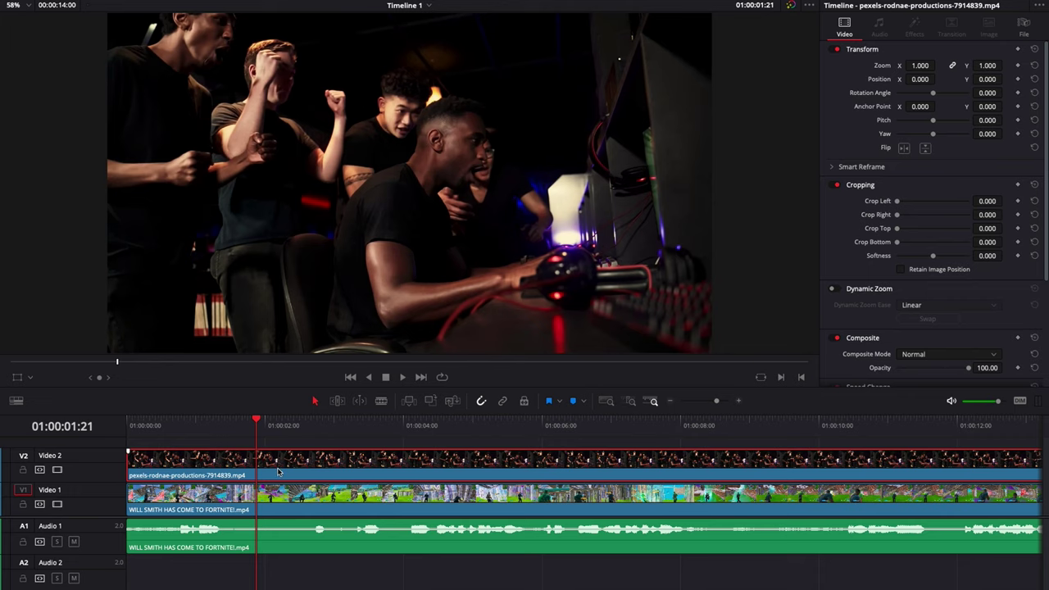
{"action": "key", "text": "d"}
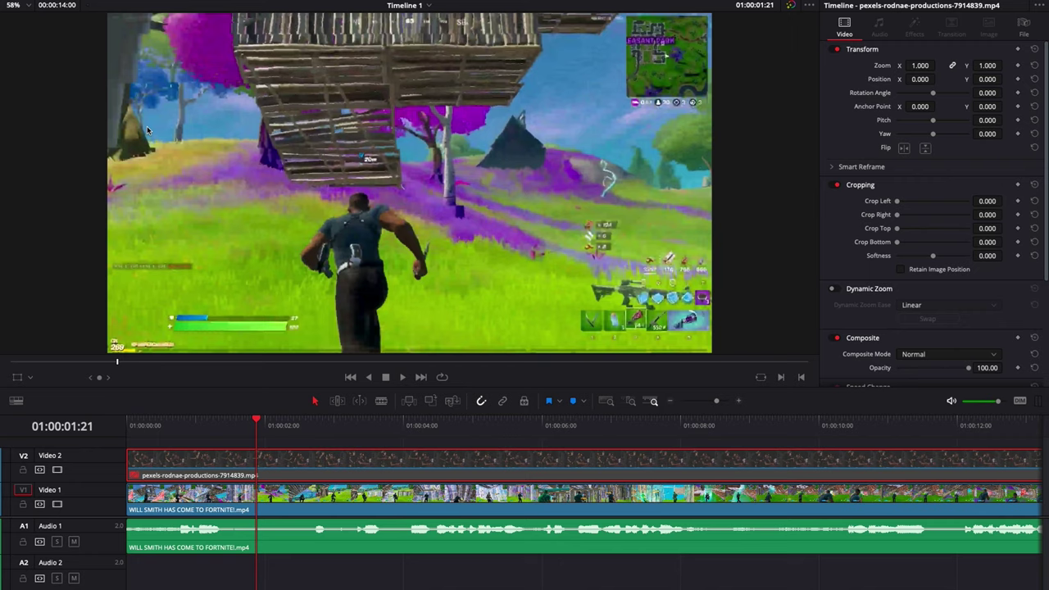
{"action": "key", "text": "d"}
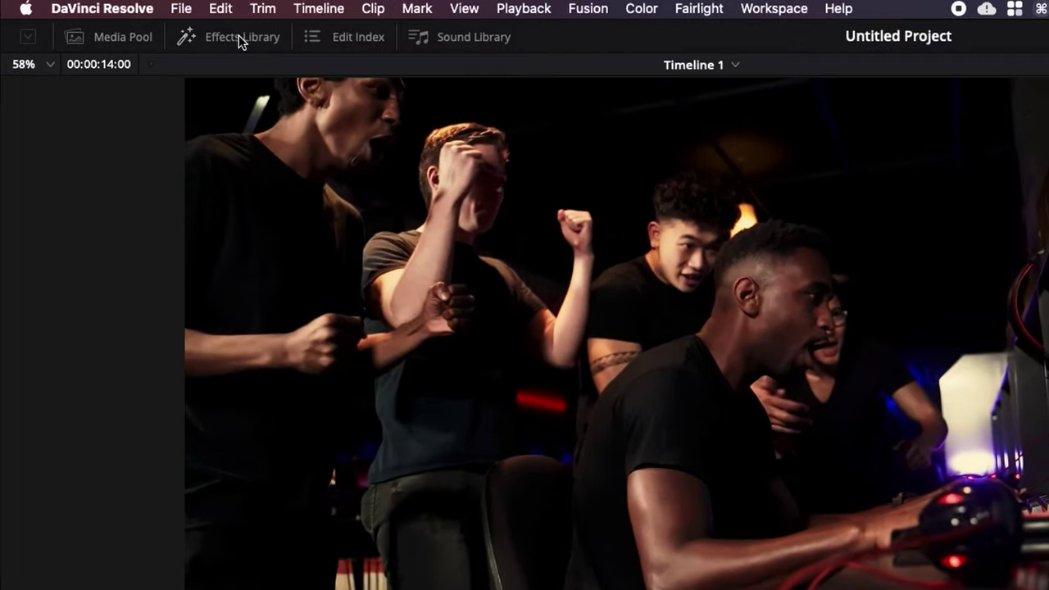
Search the Effects Library for 'DVE' and drop the Fusion DVE effect onto the V2 facecam clip.
{"action": "left_click", "coordinate": [200, 17]}
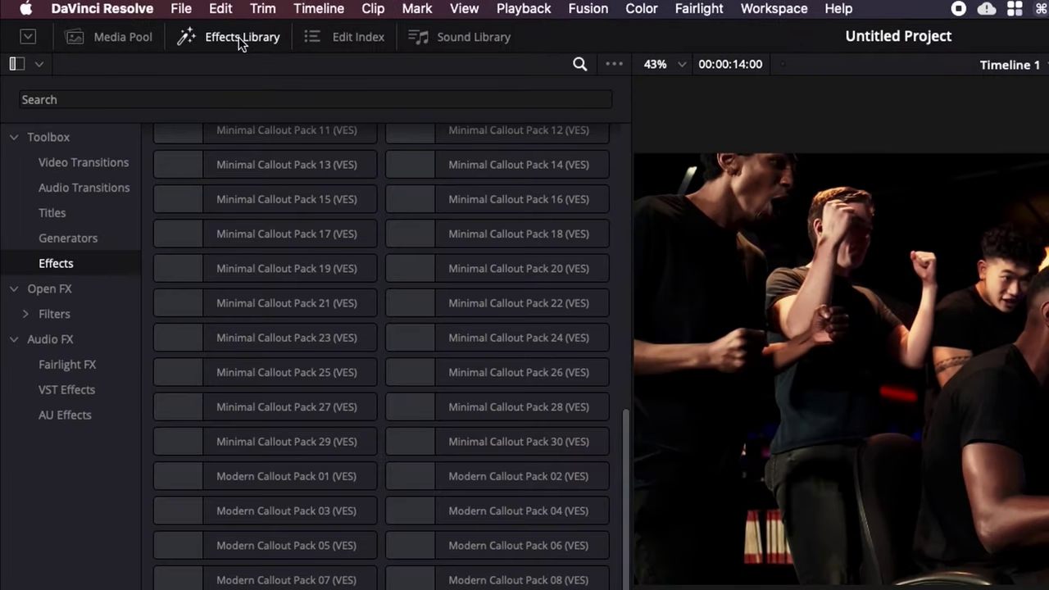
{"action": "left_click", "coordinate": [105, 98]}
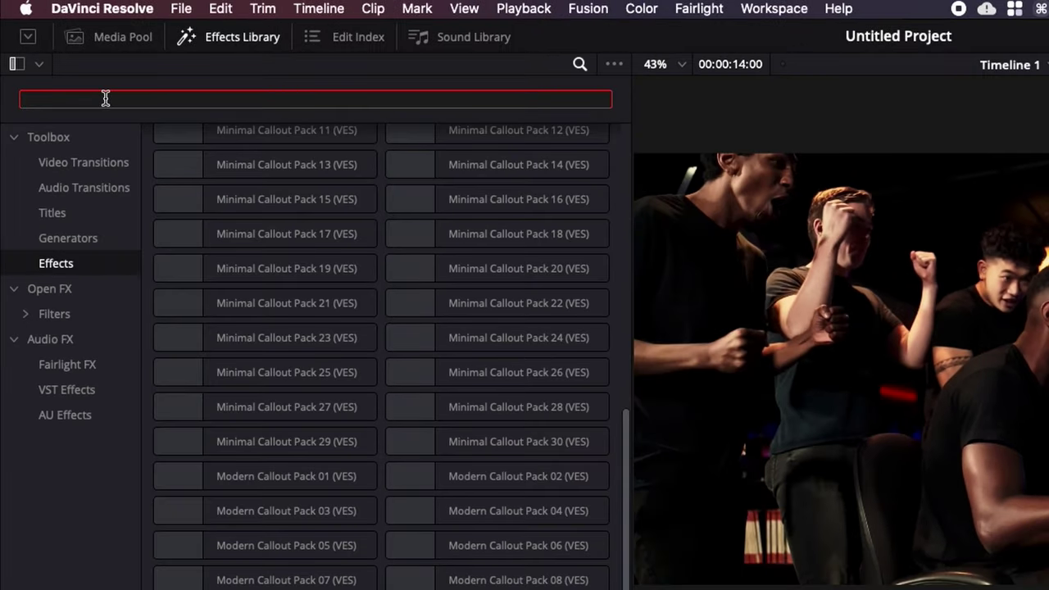
{"action": "type", "text": "DVE"}
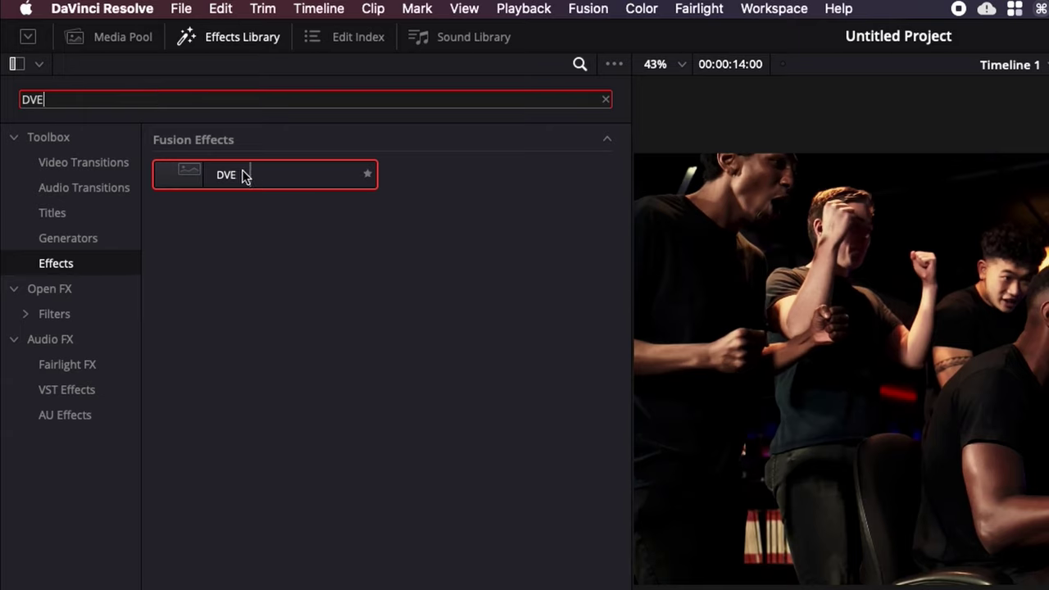
{"action": "left_click_drag", "start_coordinate": [246, 177], "coordinate": [427, 589]}
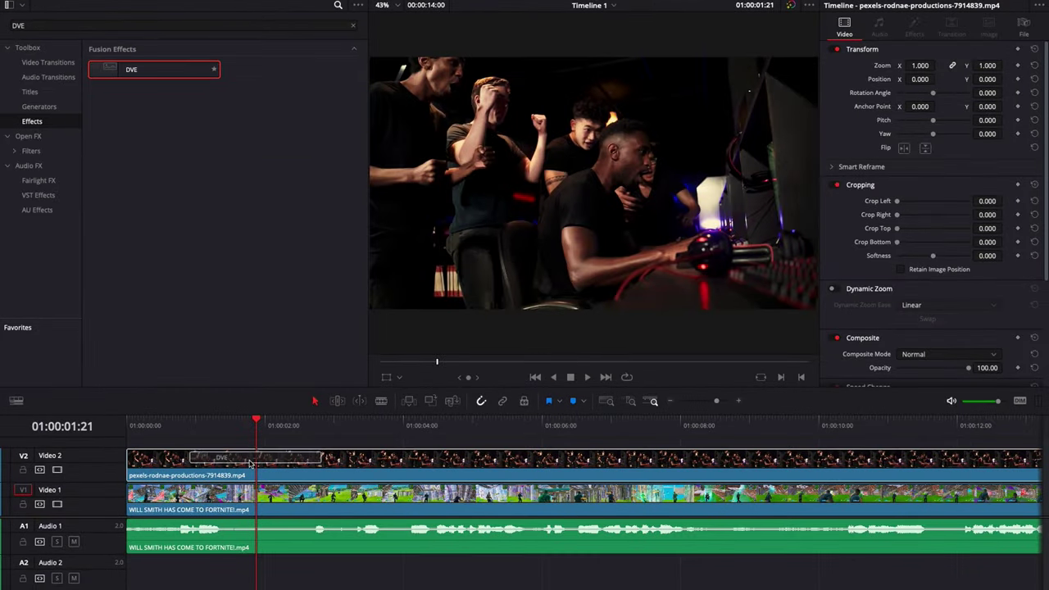
{"action": "left_click_drag", "start_coordinate": [251, 463], "coordinate": [250, 464]}
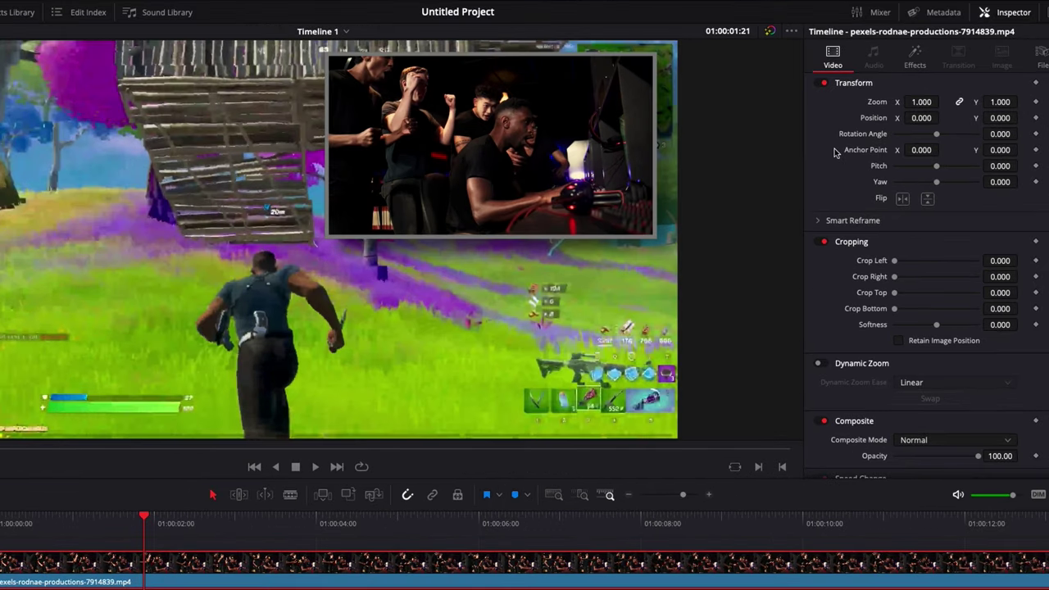
In the Inspector's Effects tab, preview DVE Versions 2–6, then settle on Version 1.
{"action": "left_click", "coordinate": [914, 59]}
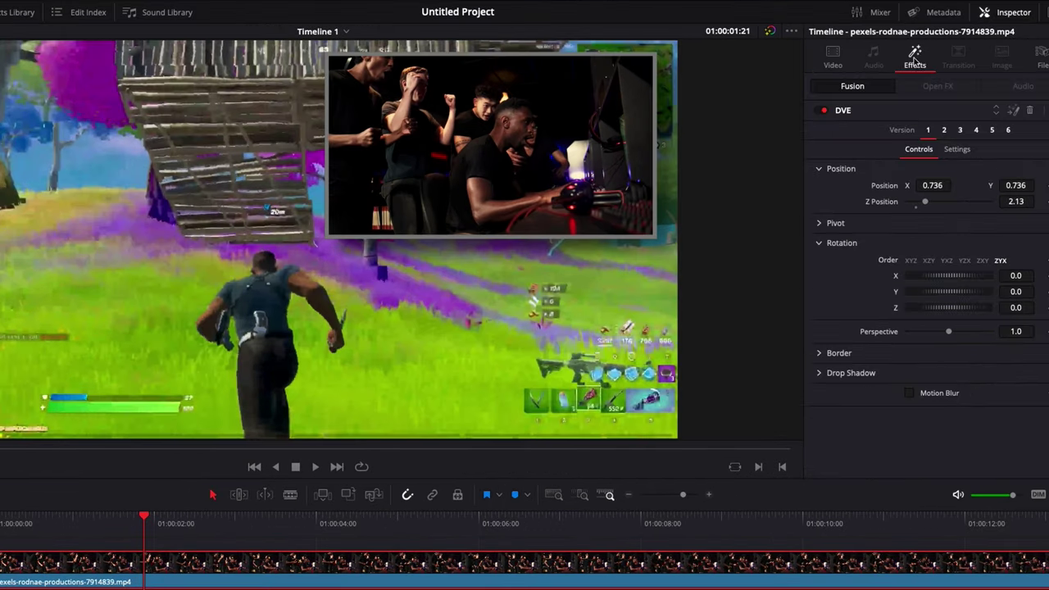
{"action": "left_click", "coordinate": [945, 132]}
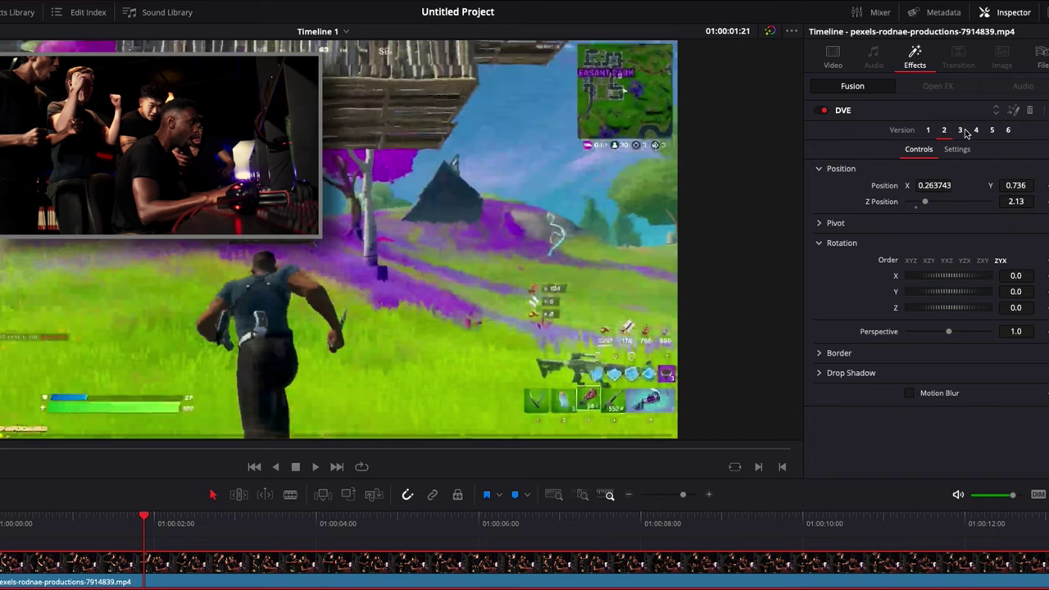
{"action": "left_click", "coordinate": [961, 133]}
{"action": "left_click", "coordinate": [977, 132]}
{"action": "left_click", "coordinate": [994, 131]}
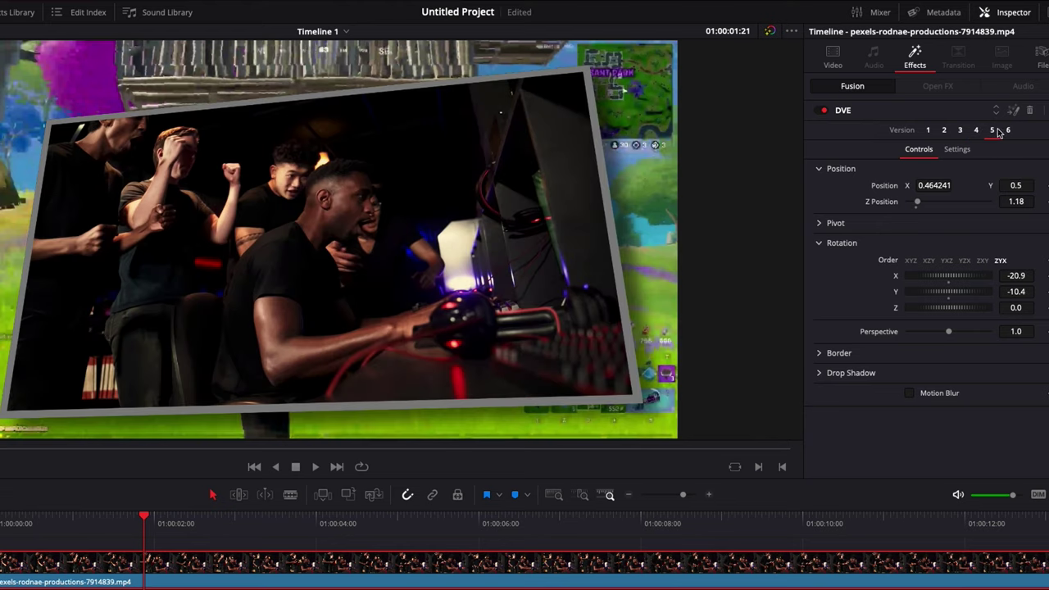
{"action": "left_click", "coordinate": [1009, 132]}
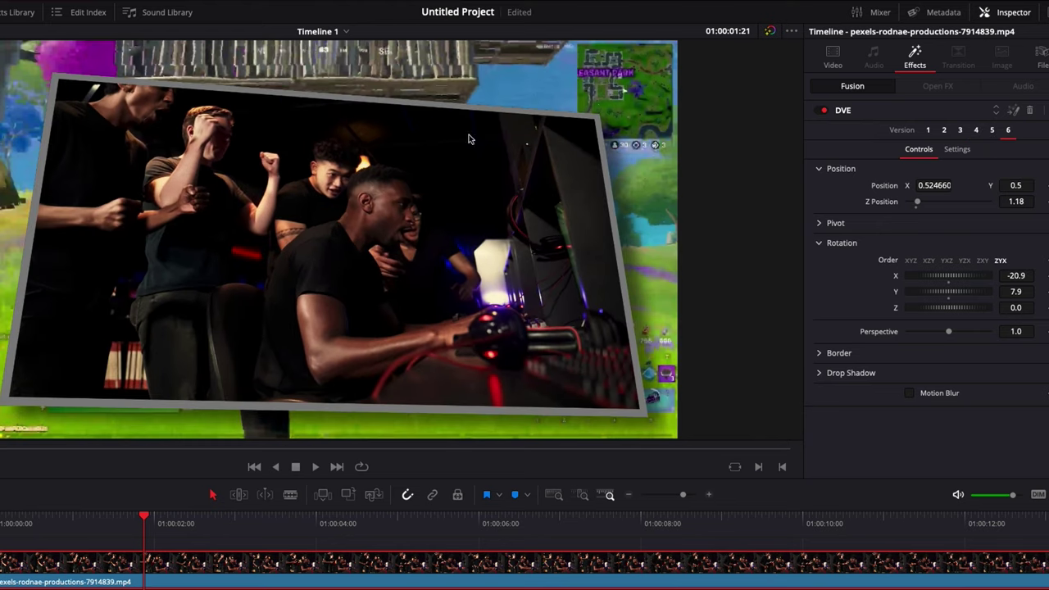
{"action": "left_click", "coordinate": [930, 132]}
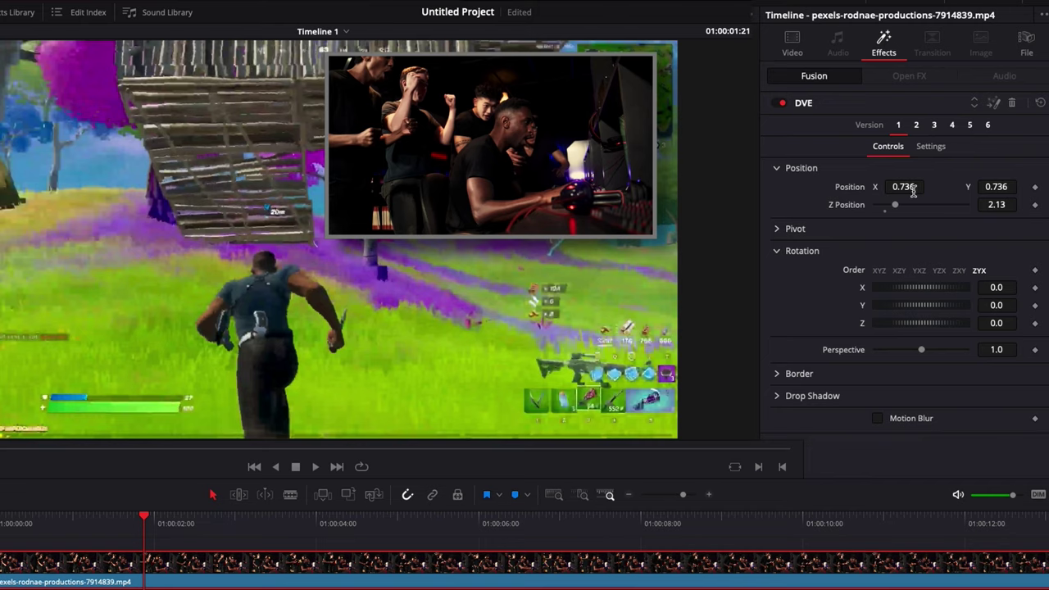
Set DVE position X 0.19, Y 0.791, Z 3.46 and rotation X -7.8, Y 26.1, Z 7.8.
{"action": "left_click_drag", "start_coordinate": [911, 188], "coordinate": [808, 189]}
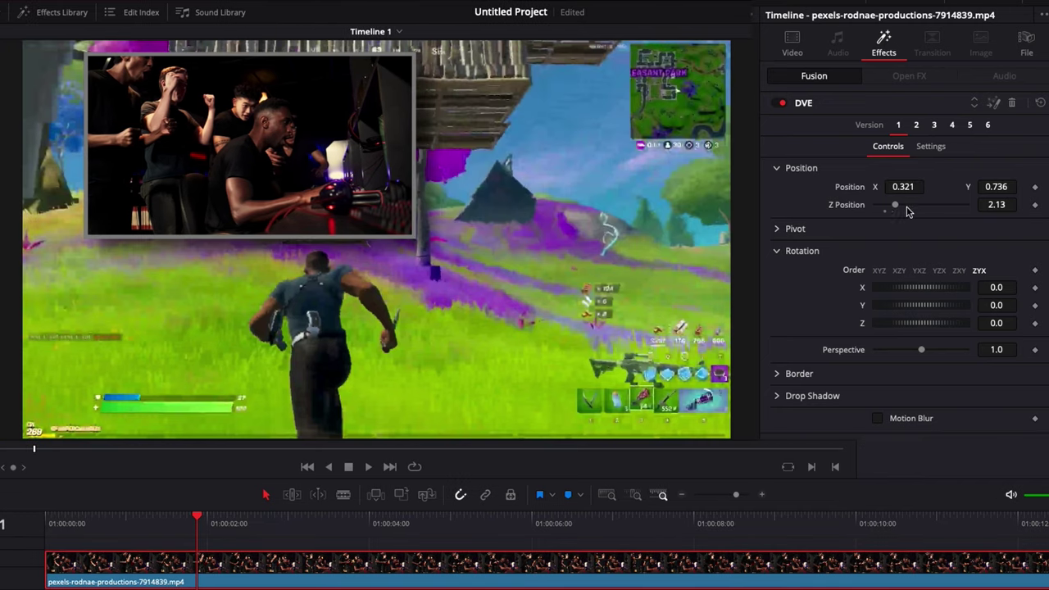
{"action": "left_click_drag", "start_coordinate": [897, 206], "coordinate": [878, 188]}
{"action": "left_click_drag", "start_coordinate": [1001, 187], "coordinate": [1012, 188]}
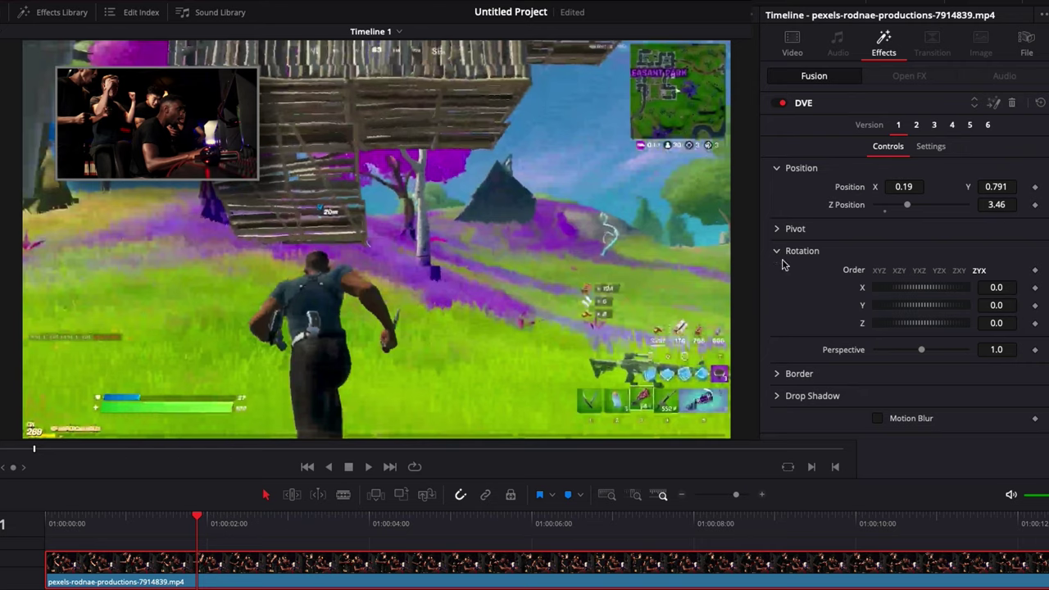
{"action": "left_click_drag", "start_coordinate": [907, 292], "coordinate": [914, 324]}
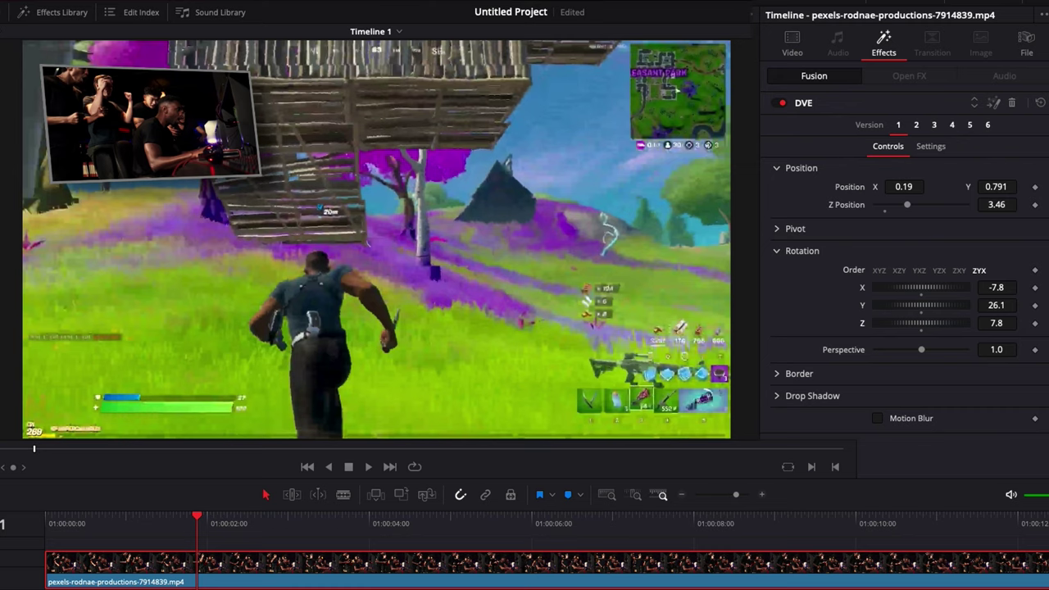
Under Border, set crop width 0.528, crop height 0.787 and corner radius 1.0.
{"action": "left_click", "coordinate": [778, 252]}
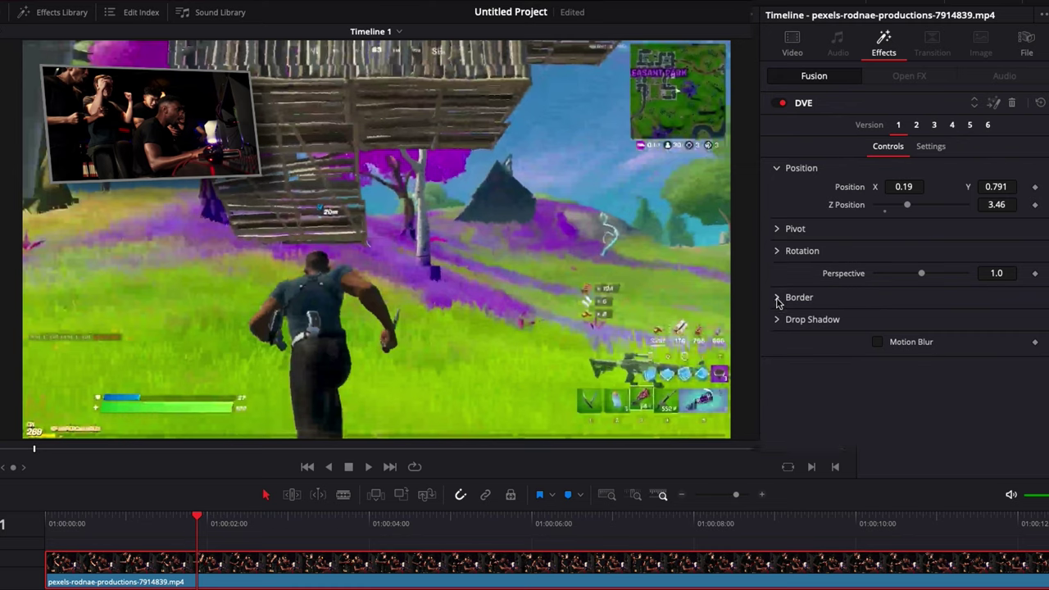
{"action": "left_click", "coordinate": [777, 297]}
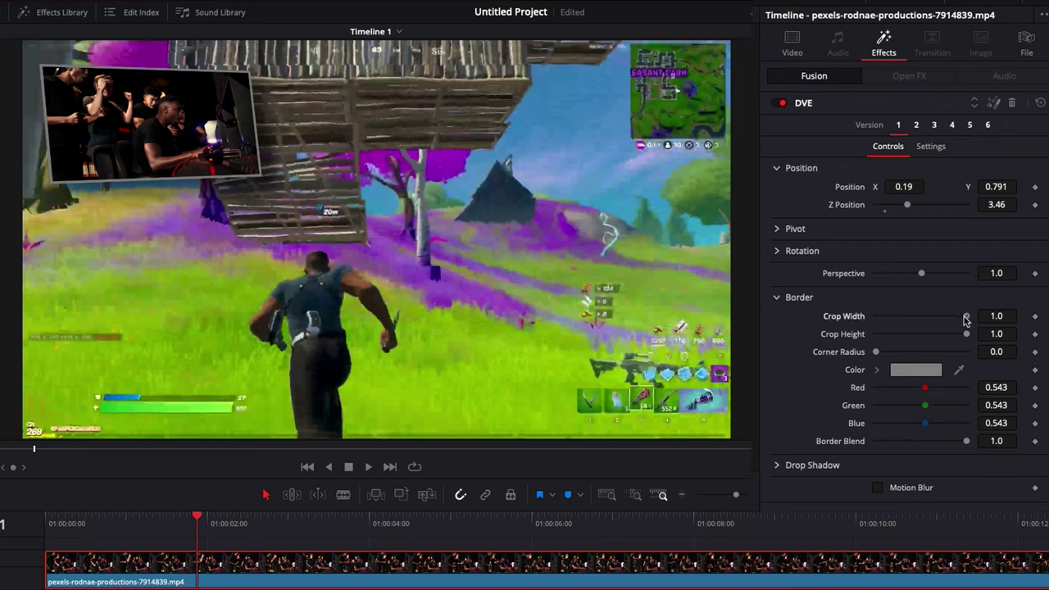
{"action": "left_click_drag", "start_coordinate": [967, 316], "coordinate": [947, 335]}
{"action": "left_click_drag", "start_coordinate": [876, 352], "coordinate": [964, 359]}
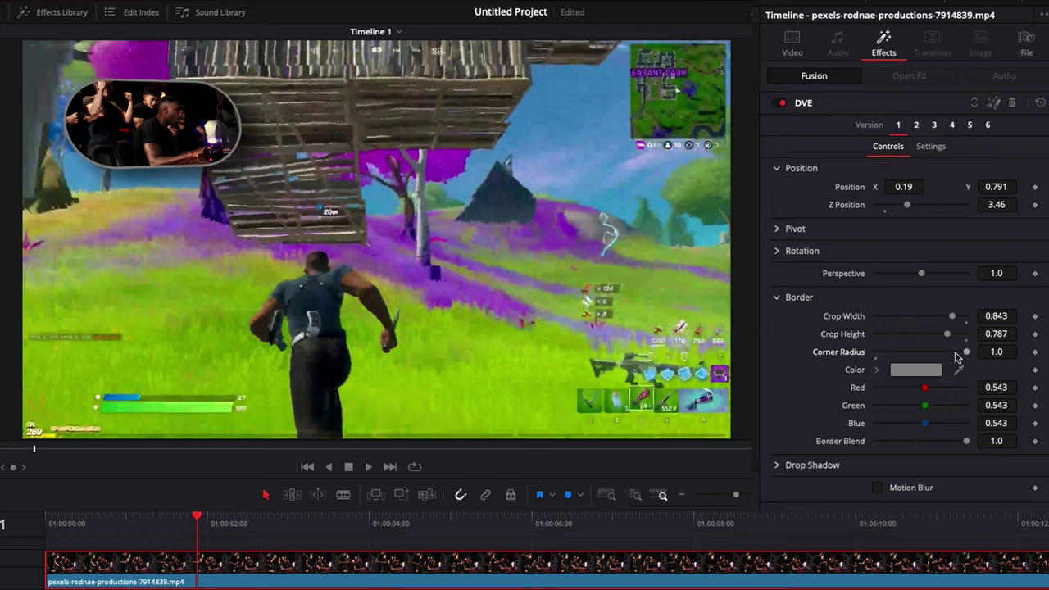
{"action": "left_click_drag", "start_coordinate": [951, 316], "coordinate": [925, 318]}
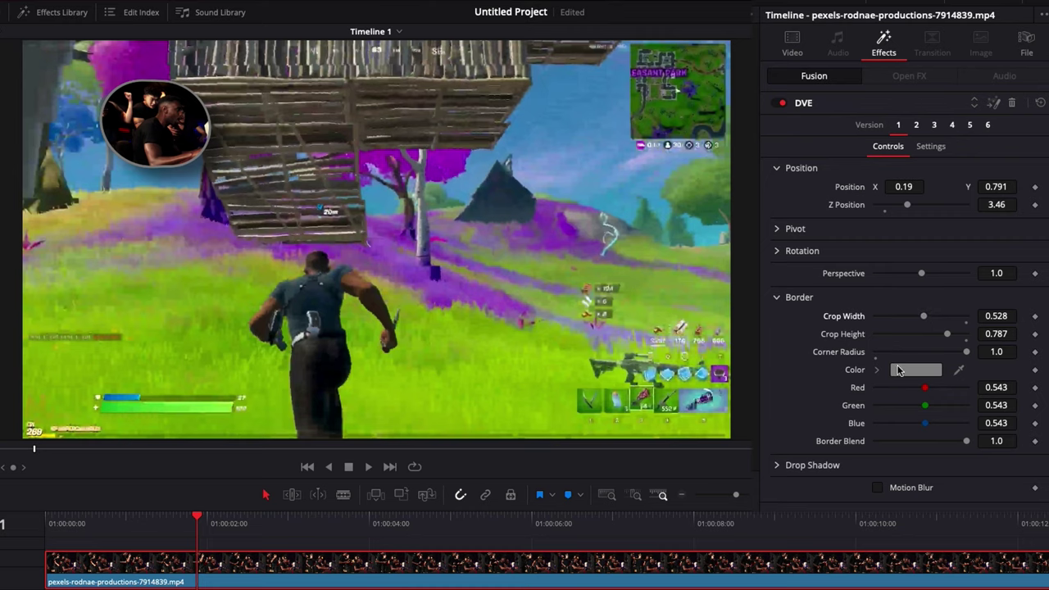
Make the border colour white with 0 blend and widen the crop width back to 1.0.
{"action": "left_click", "coordinate": [914, 371]}
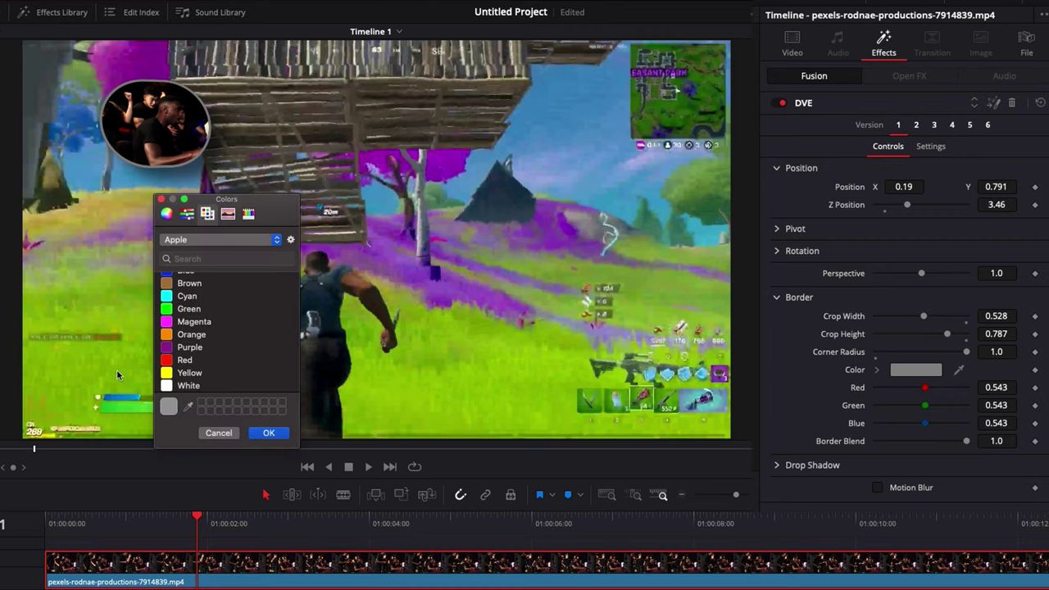
{"action": "left_click", "coordinate": [174, 386]}
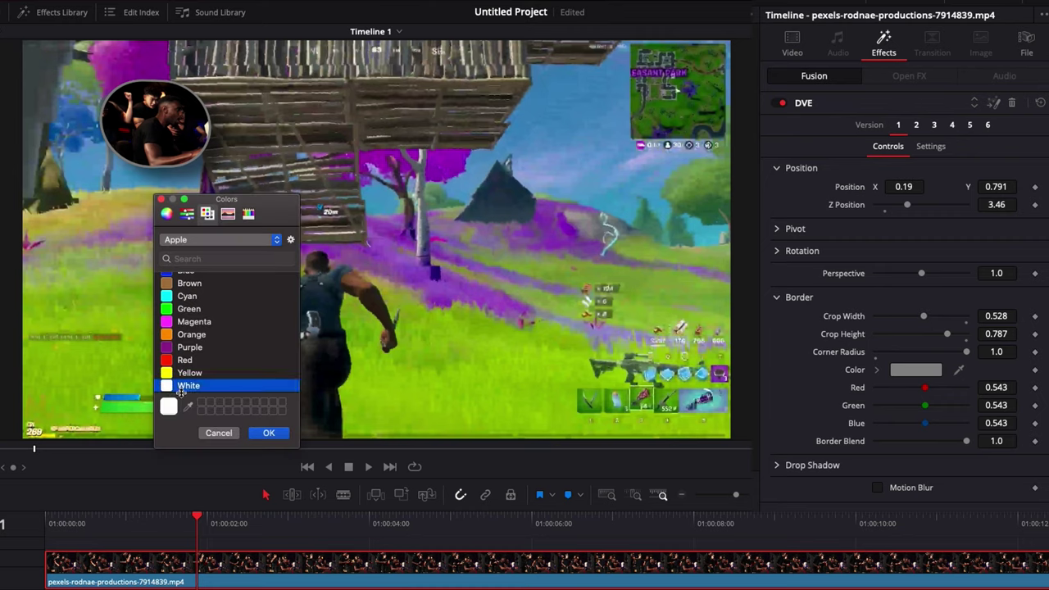
{"action": "left_click", "coordinate": [268, 434]}
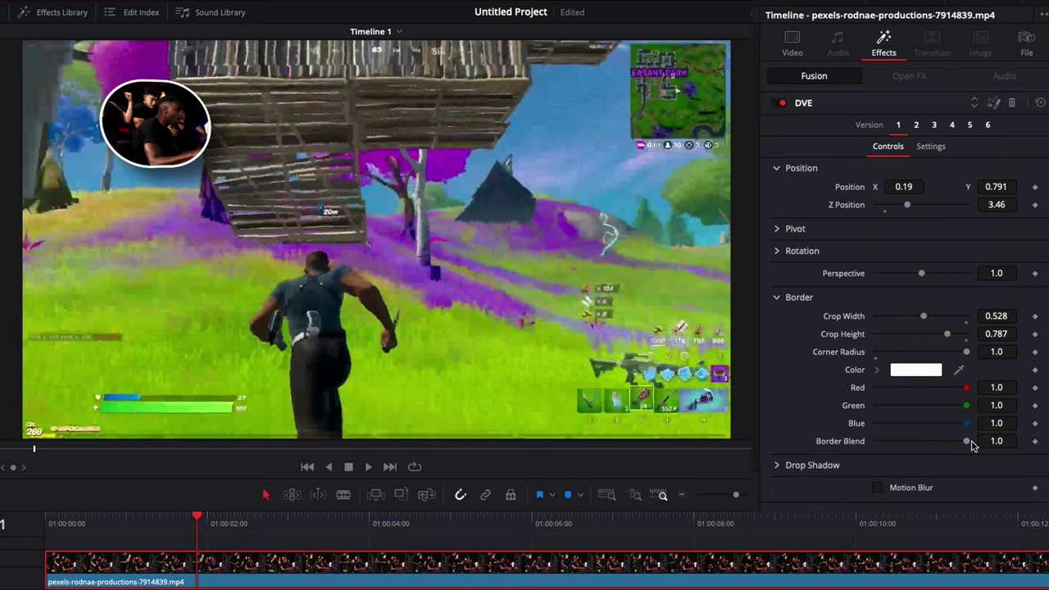
{"action": "double_click", "coordinate": [841, 443]}
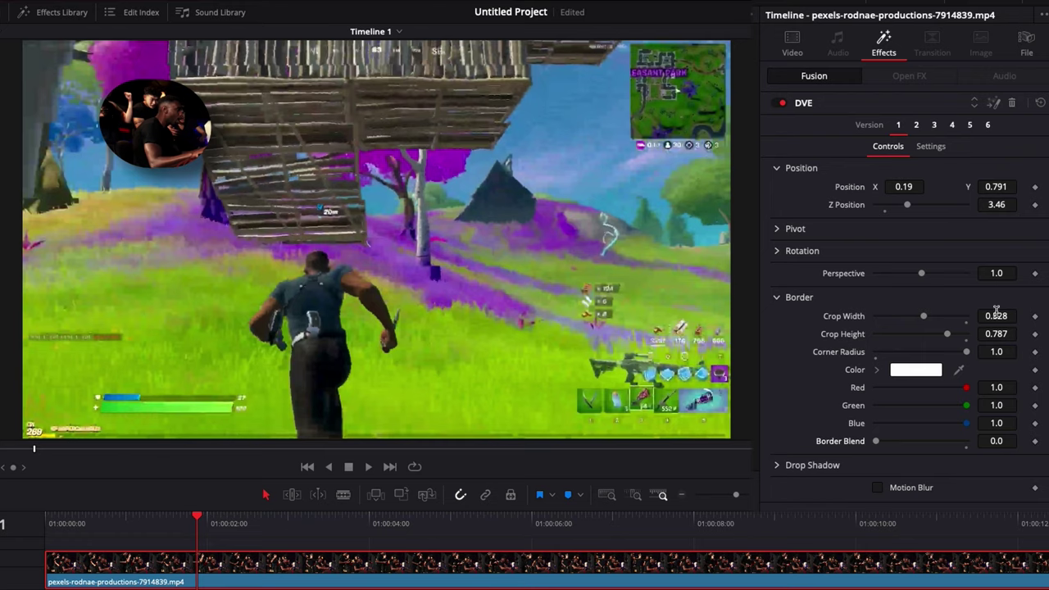
{"action": "left_click_drag", "start_coordinate": [923, 316], "coordinate": [972, 335]}
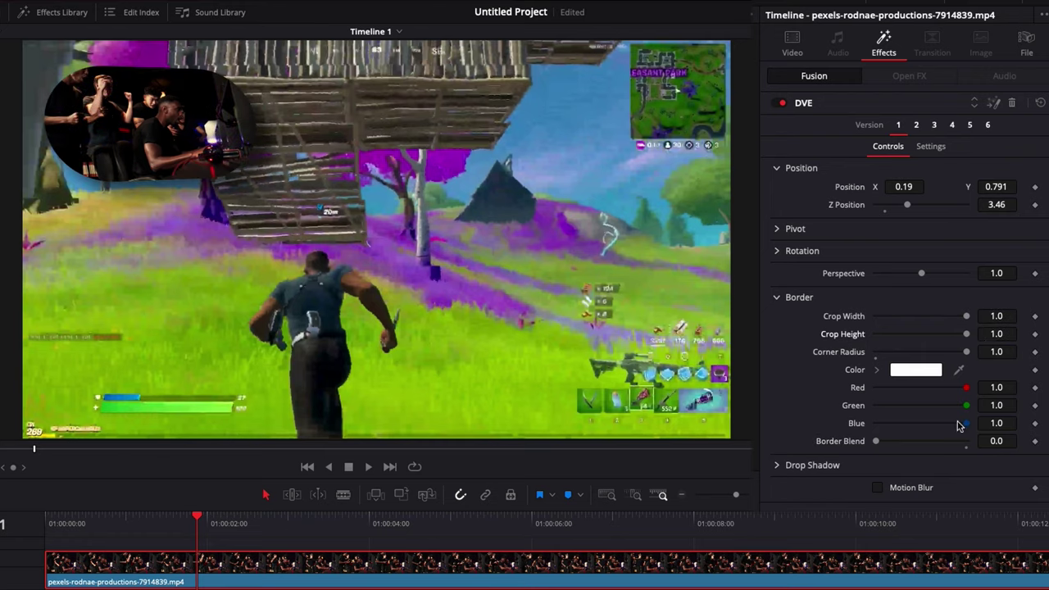
{"action": "left_click", "coordinate": [778, 465]}
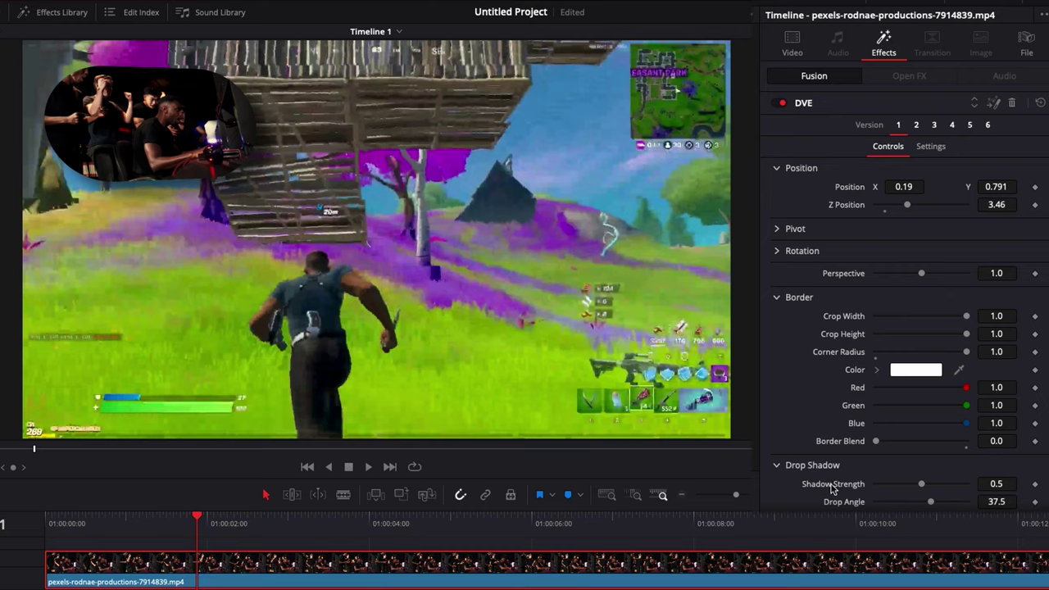
Set drop shadow strength 0.898, angle 63.0, distance 0.0646 and blur 0.787.
{"action": "scroll", "coordinate": [853, 487], "scroll_direction": "down", "scroll_amount": 4}
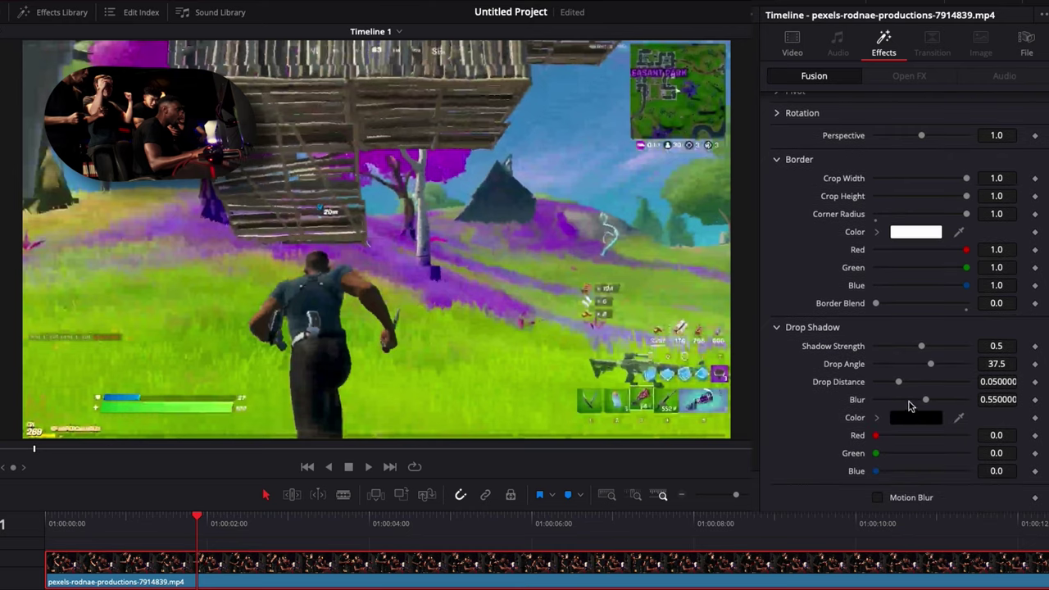
{"action": "left_click_drag", "start_coordinate": [922, 345], "coordinate": [957, 345]}
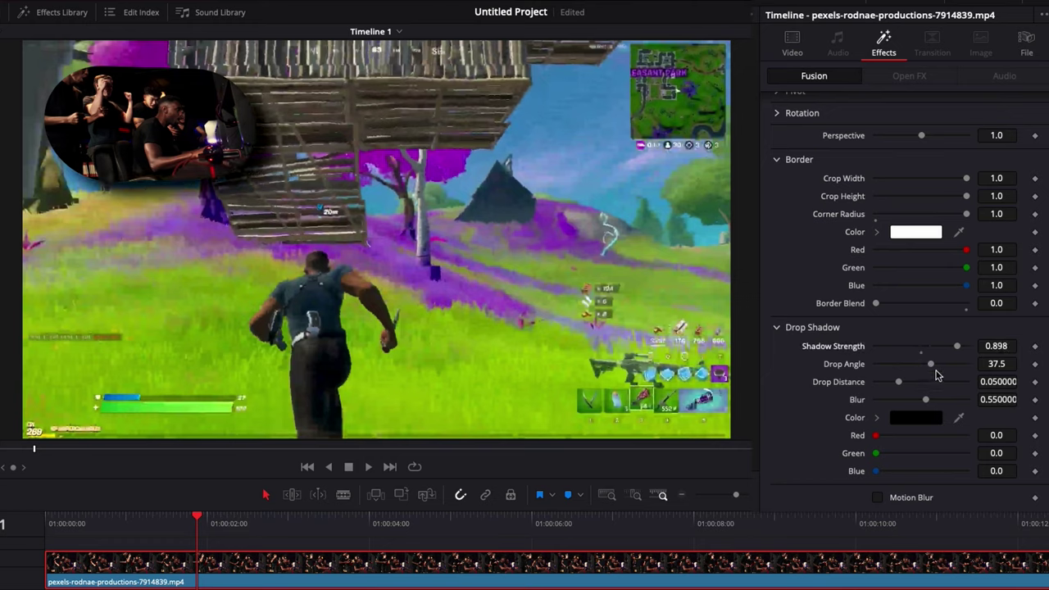
{"action": "left_click_drag", "start_coordinate": [931, 364], "coordinate": [949, 406]}
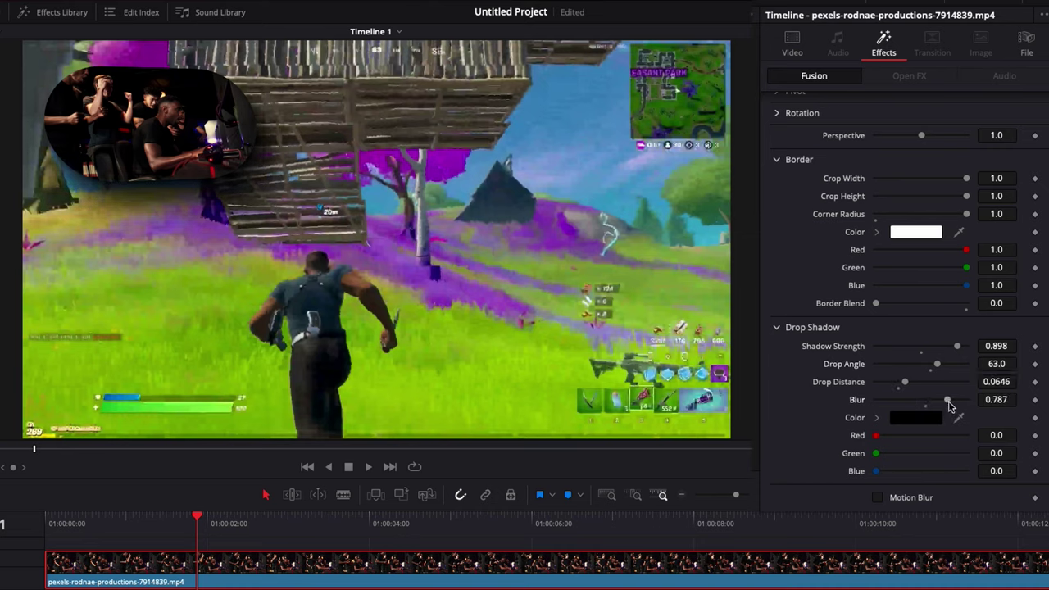